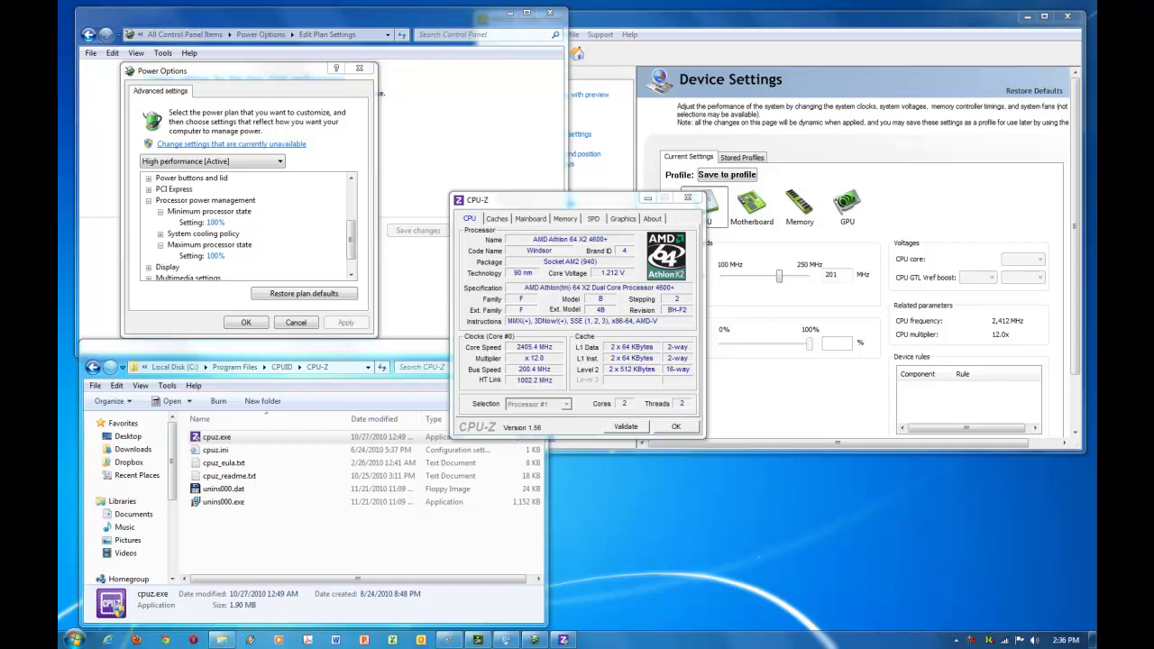
Close the CPU-Z window, lower the CPU's HT bus clock to 182 MHz and apply it.
{"action": "left_click_drag", "start_coordinate": [570, 200], "coordinate": [589, 219]}
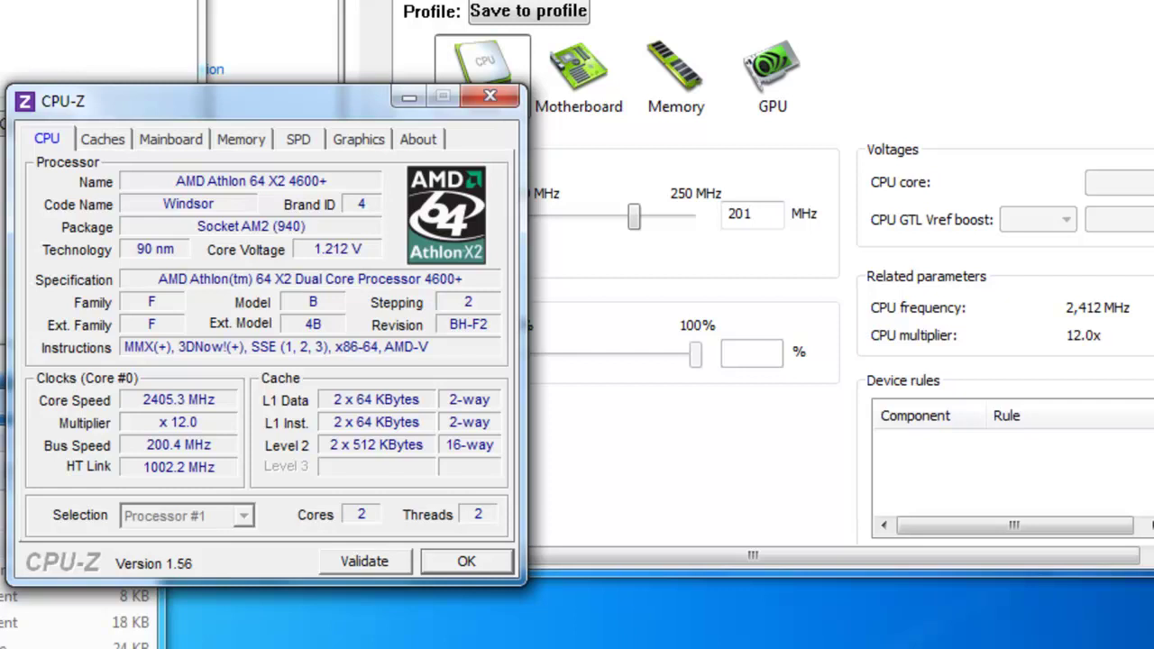
{"action": "left_click", "coordinate": [466, 561]}
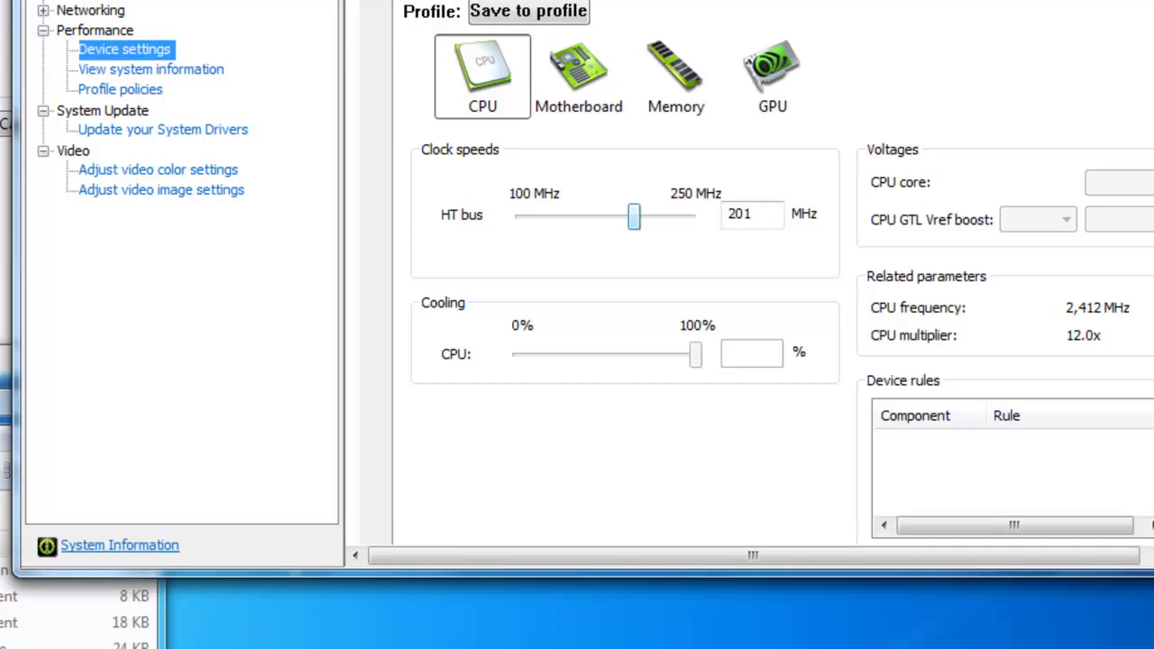
{"action": "left_click_drag", "start_coordinate": [634, 216], "coordinate": [612, 217]}
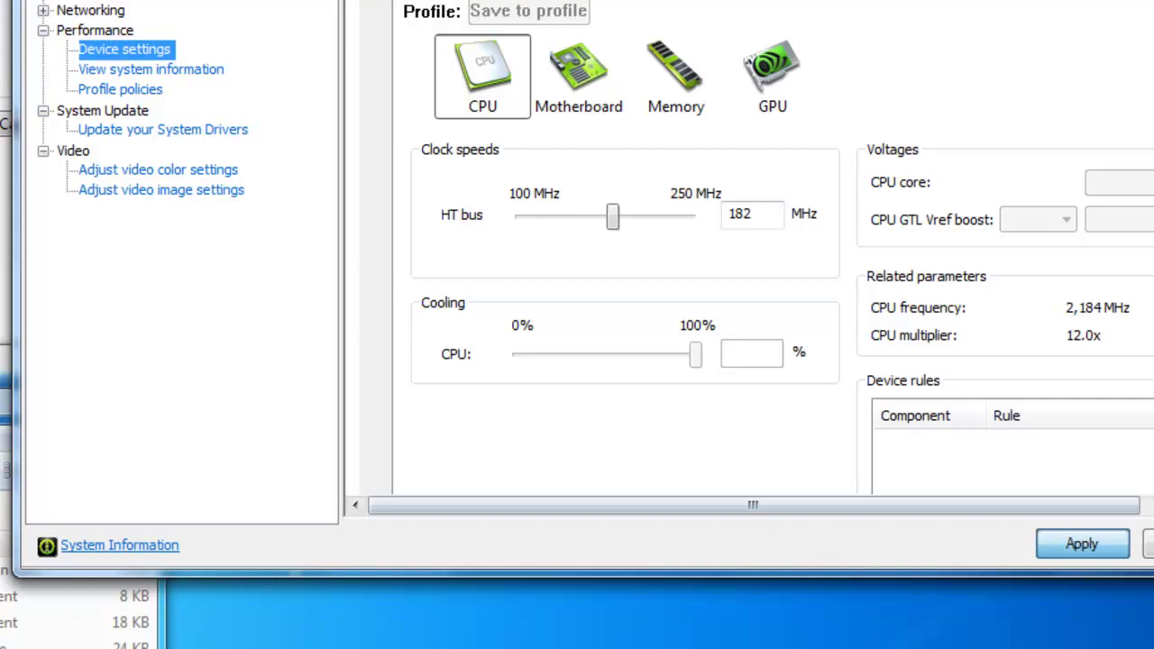
{"action": "key", "text": "Return"}
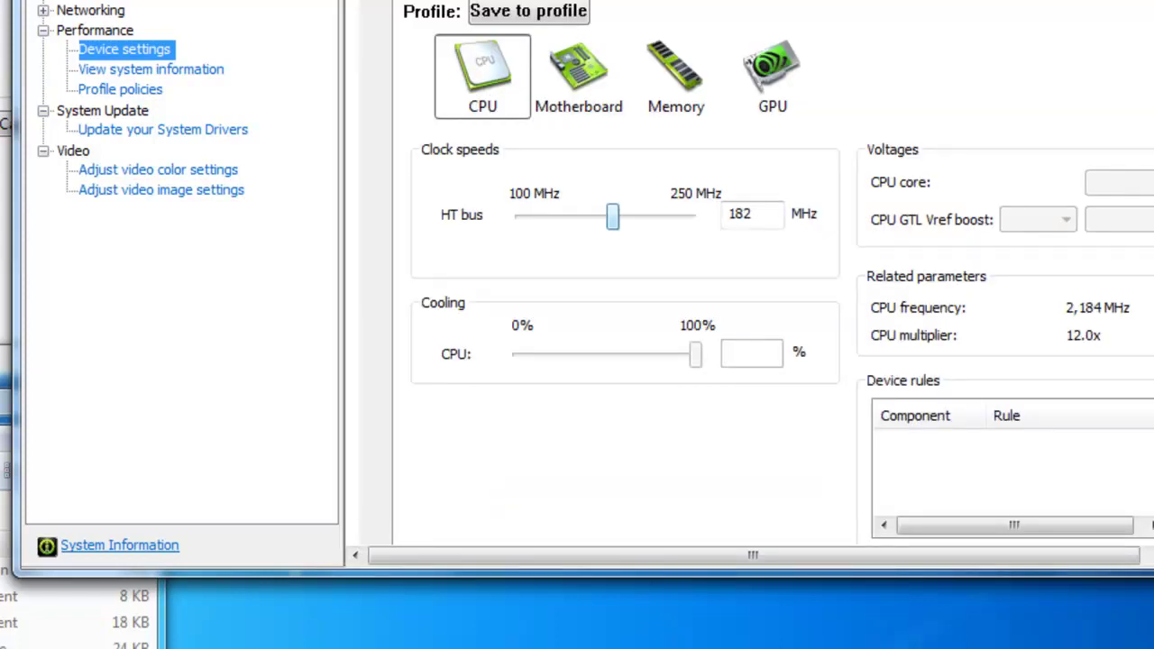
Lower the CPU's HT bus clock speed further to 154 MHz and apply the change.
{"action": "left_click_drag", "start_coordinate": [612, 216], "coordinate": [587, 217]}
{"action": "key", "text": "Left"}
{"action": "key", "text": "Left"}
{"action": "key", "text": "Left"}
{"action": "key", "text": "Left"}
{"action": "key", "text": "Left"}
{"action": "key", "text": "Left"}
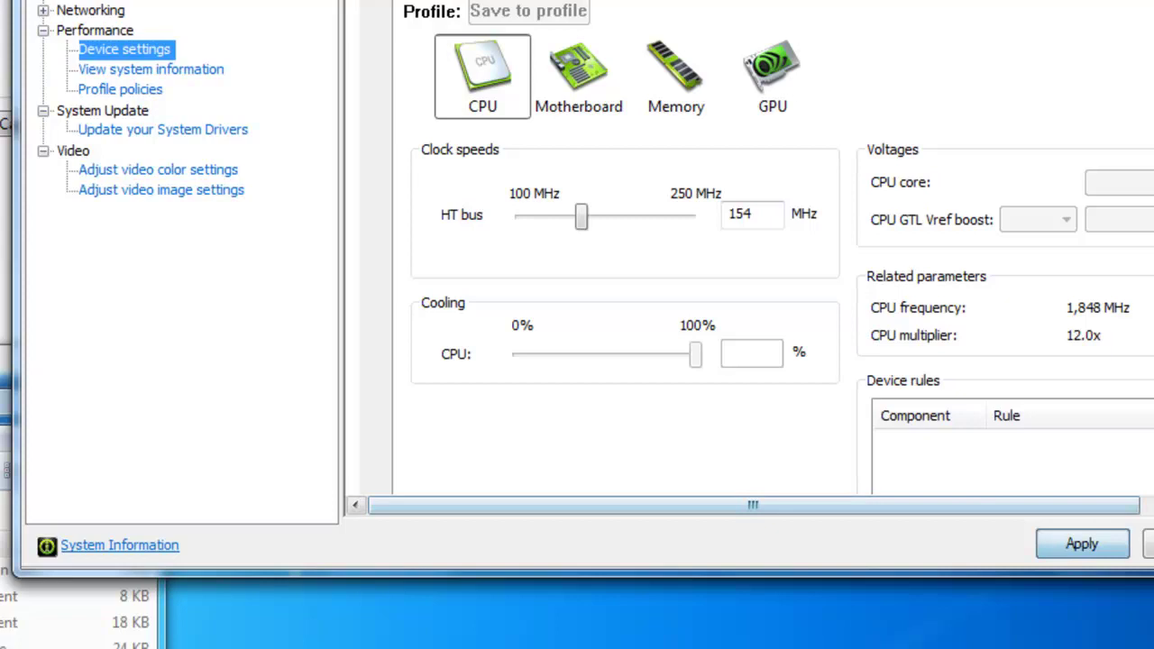
{"action": "key", "text": "Return"}
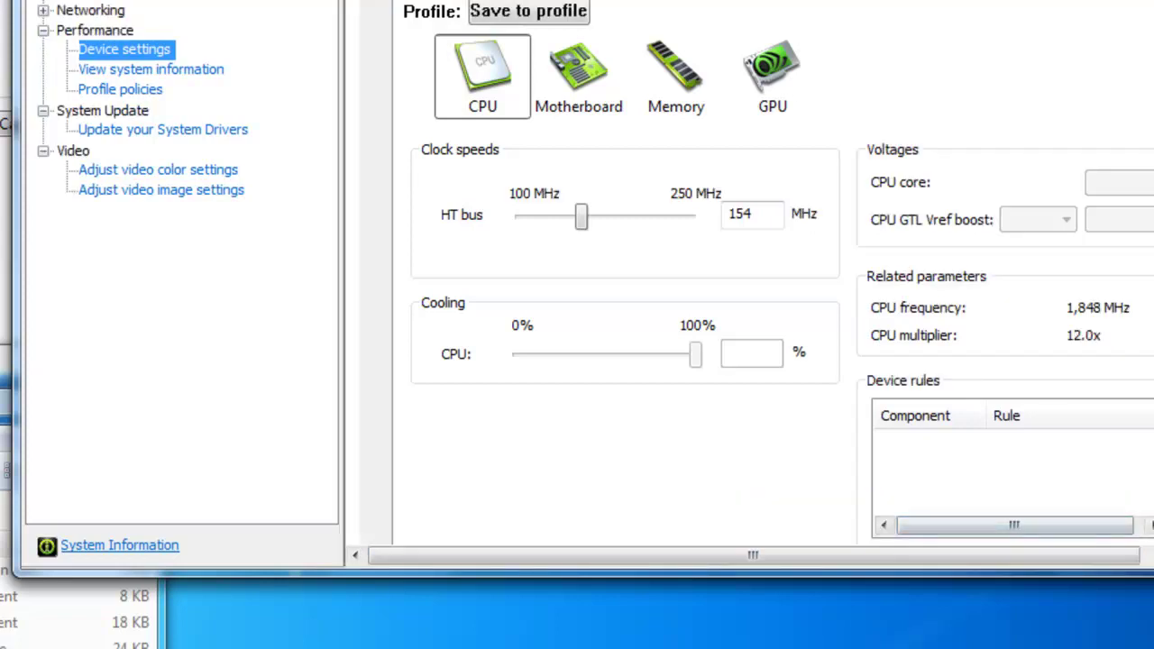
Reduce the HT bus clock speed to 140 MHz in the CPU device settings and apply it.
{"action": "key", "text": "Left"}
{"action": "key", "text": "Left"}
{"action": "key", "text": "Left"}
{"action": "key", "text": "Left"}
{"action": "key", "text": "Left"}
{"action": "key", "text": "Left"}
{"action": "key", "text": "Left"}
{"action": "key", "text": "Left"}
{"action": "key", "text": "Left"}
{"action": "key", "text": "Left"}
{"action": "key", "text": "Left"}
{"action": "key", "text": "Left"}
{"action": "key", "text": "Left"}
{"action": "key", "text": "Left"}
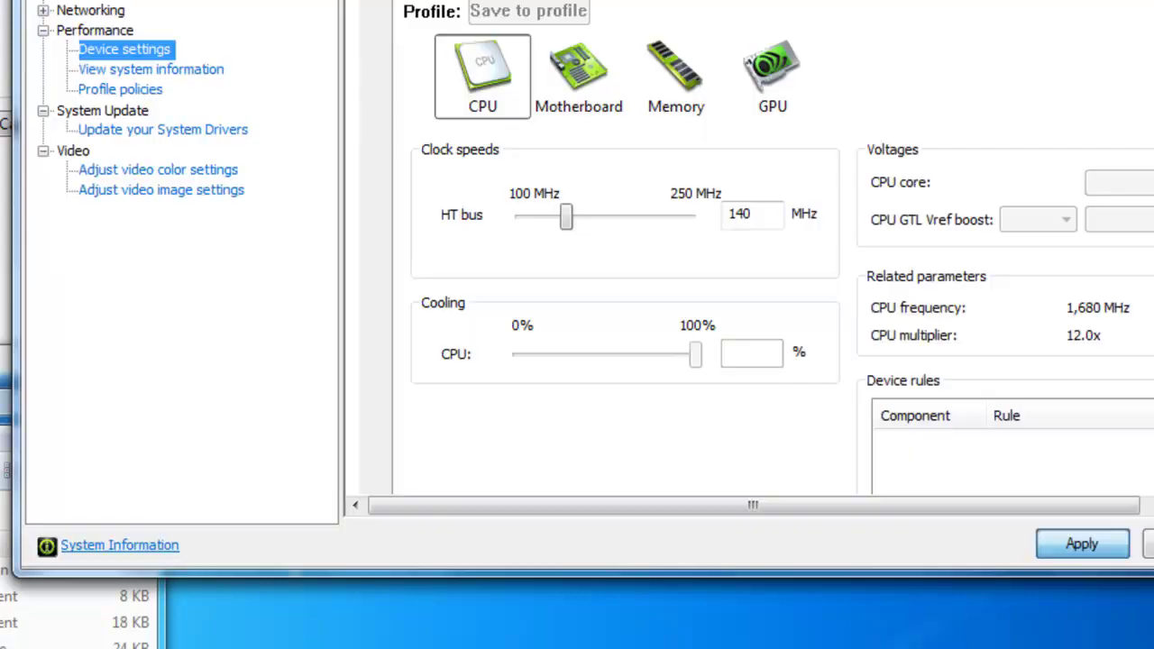
{"action": "left_click", "coordinate": [1082, 543]}
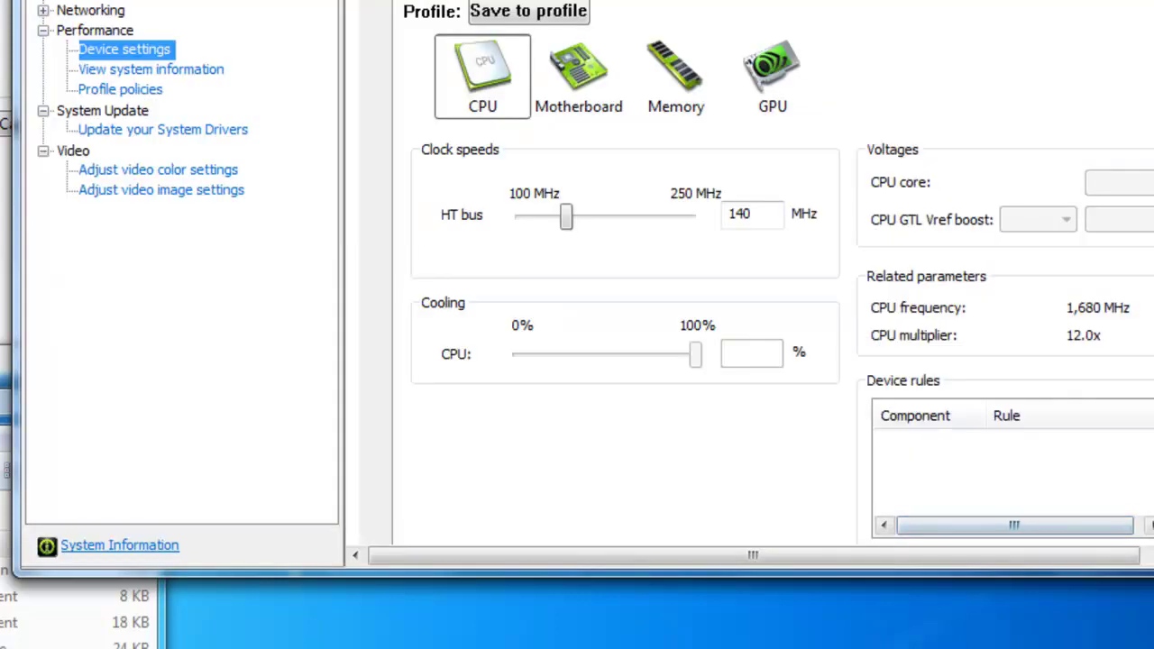
Fine-tune the HT bus clock speed down to 130 MHz and apply the setting.
{"action": "left_click_drag", "start_coordinate": [566, 216], "coordinate": [557, 216]}
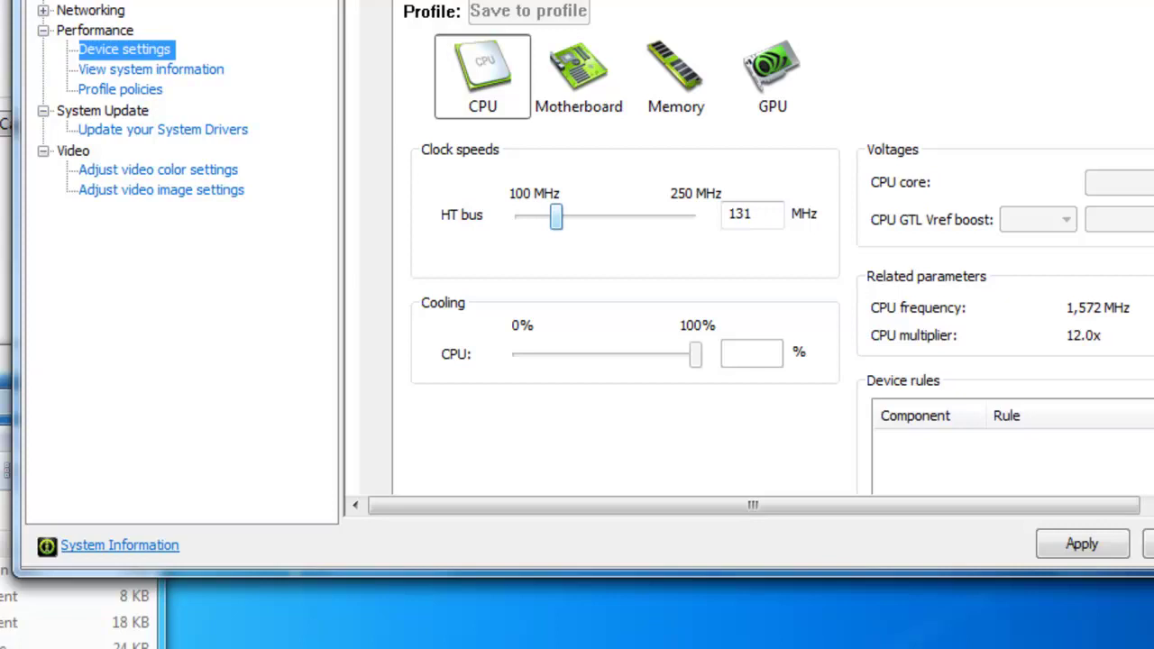
{"action": "key", "text": "Left"}
{"action": "key", "text": "Left"}
{"action": "key", "text": "Right"}
{"action": "key", "text": "Right"}
{"action": "key", "text": "Left"}
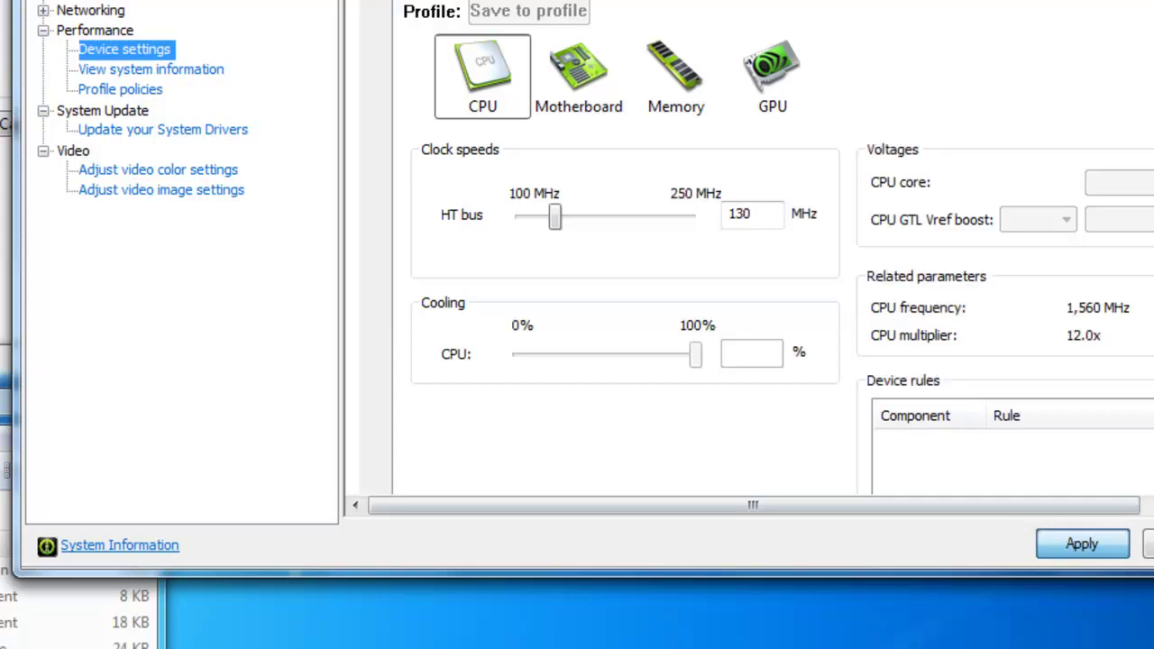
{"action": "key", "text": "Return"}
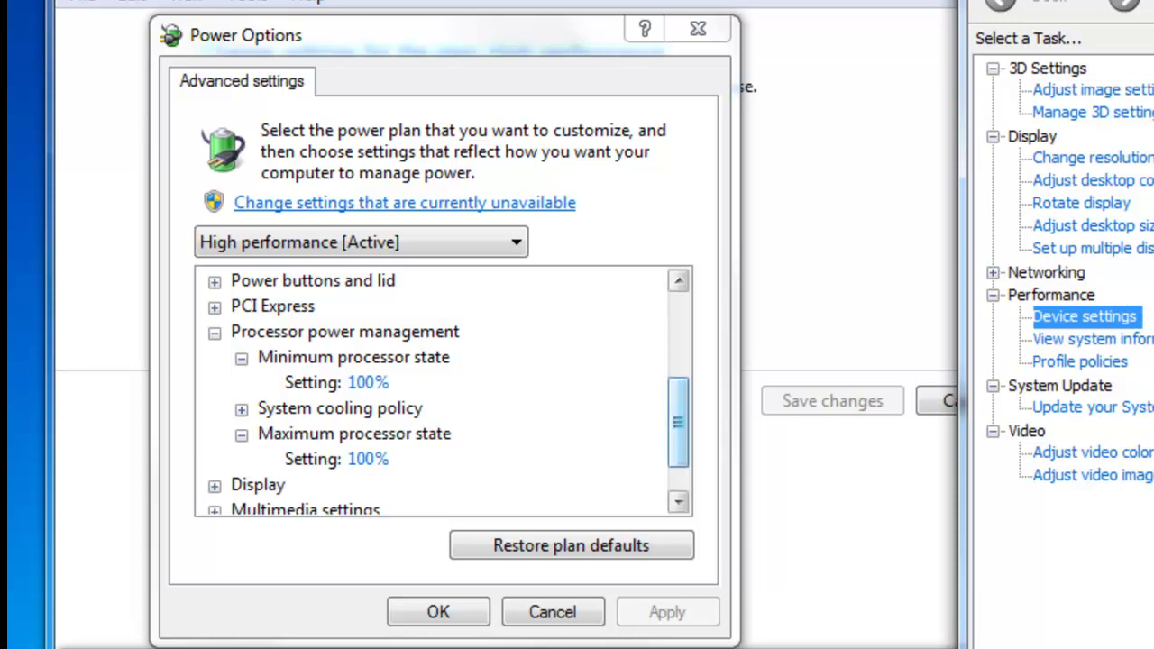
Set the High performance plan's minimum and maximum processor states to 0% and apply the power settings.
{"action": "left_click", "coordinate": [678, 421]}
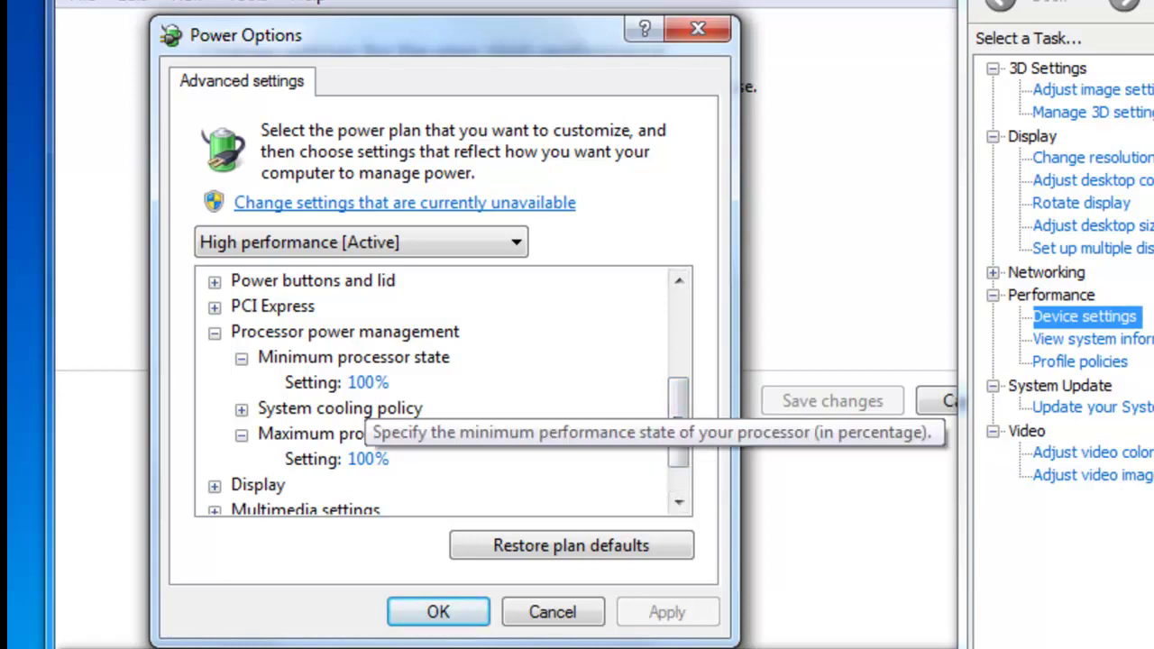
{"action": "left_click", "coordinate": [368, 382]}
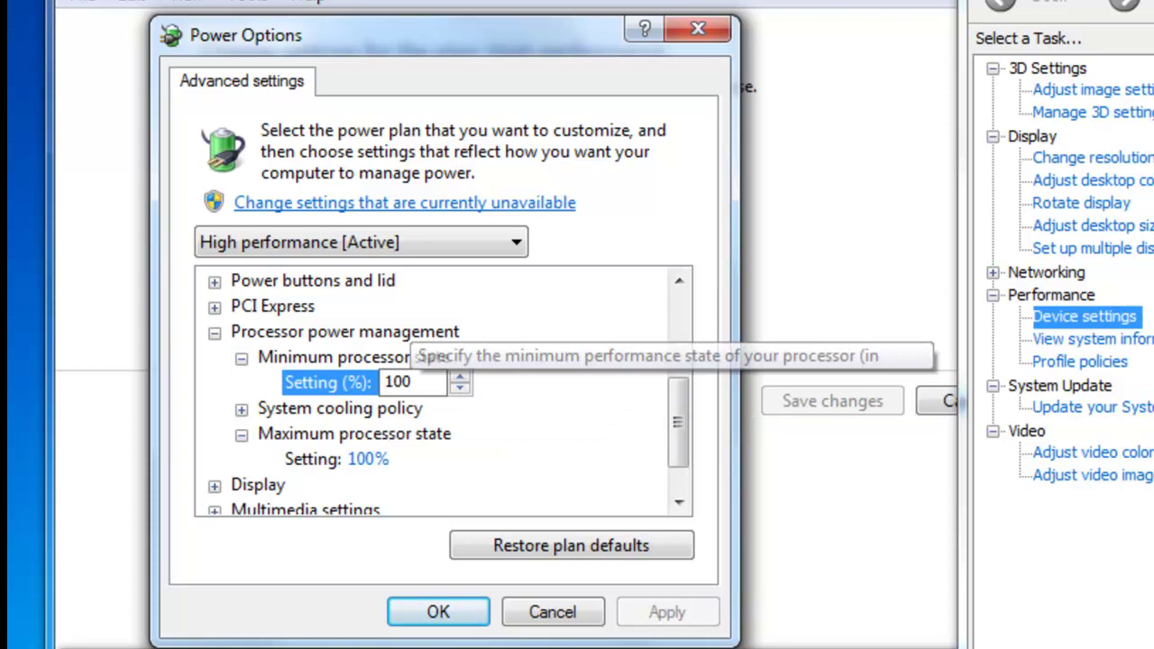
{"action": "left_click_drag", "start_coordinate": [412, 383], "coordinate": [317, 382]}
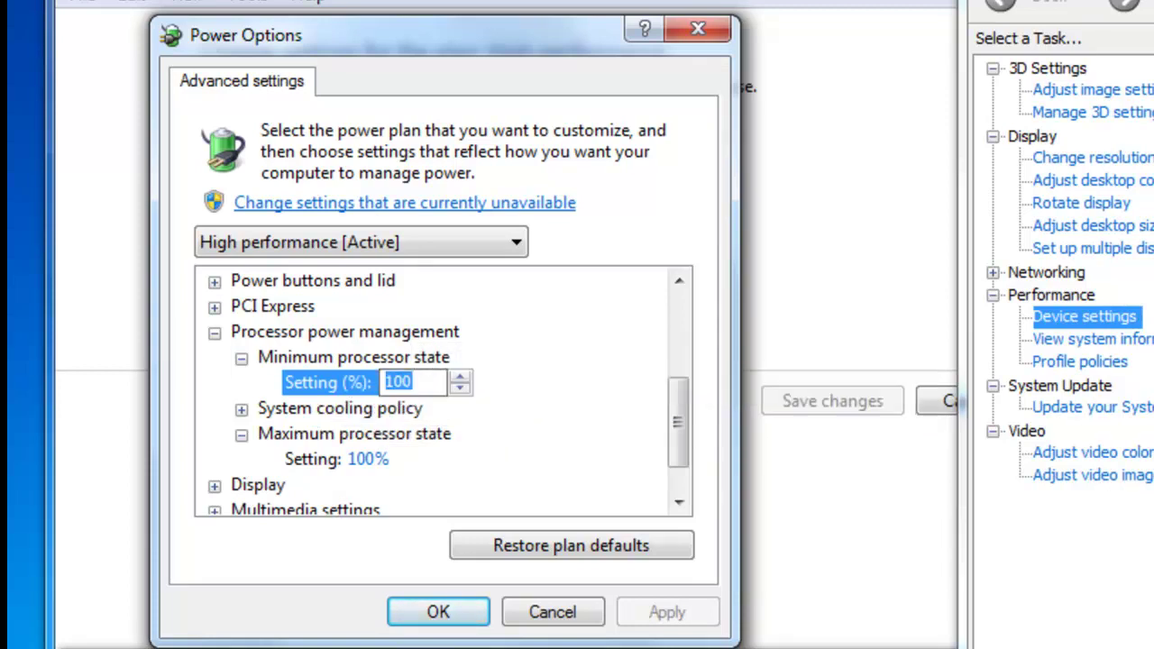
{"action": "type", "text": "0"}
{"action": "left_click", "coordinate": [360, 459]}
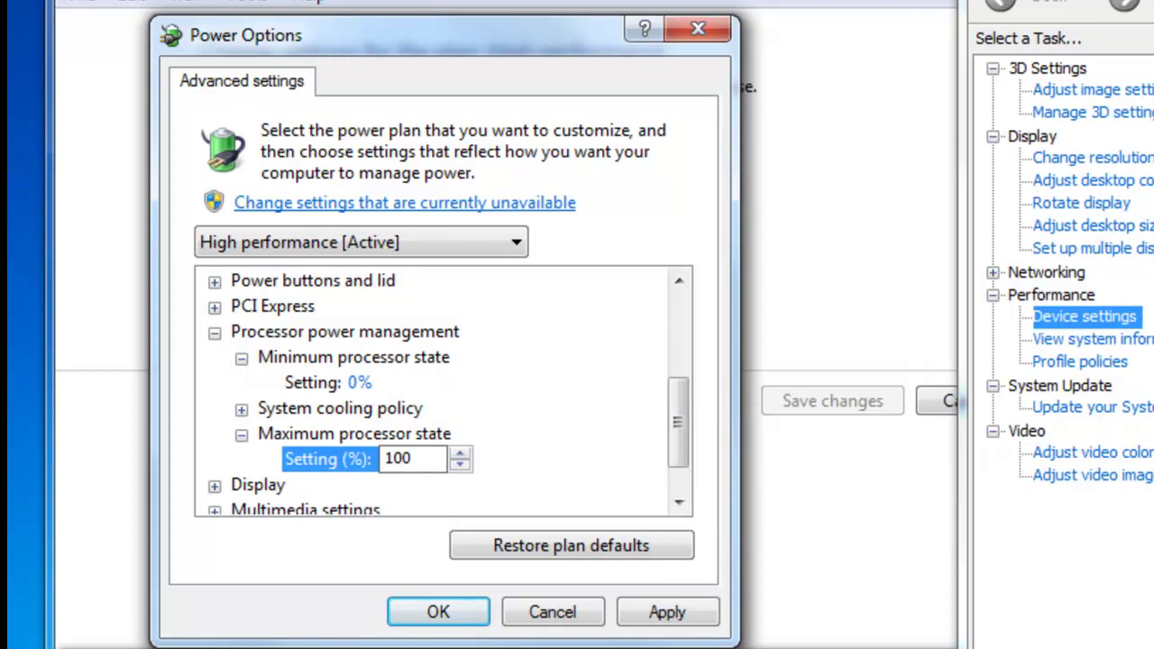
{"action": "double_click", "coordinate": [397, 458]}
{"action": "type", "text": "0"}
{"action": "left_click", "coordinate": [667, 612]}
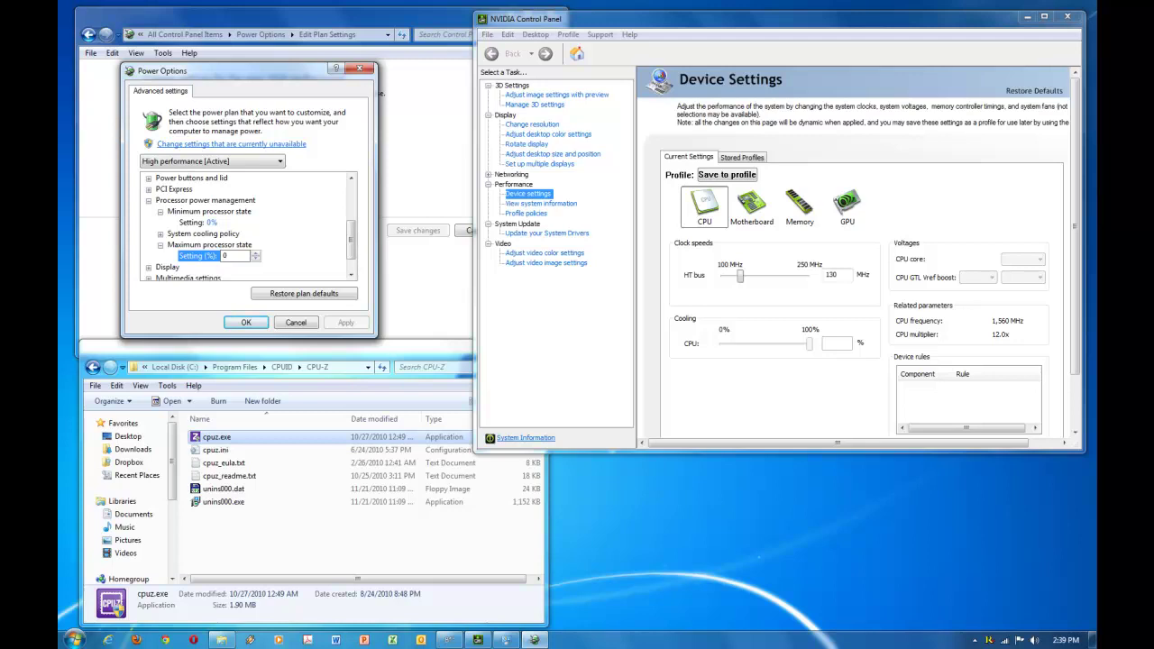
Launch cpuz.exe, keep the current color scheme with the ask-again option, and bring the CPU clock readings into view.
{"action": "double_click", "coordinate": [216, 436]}
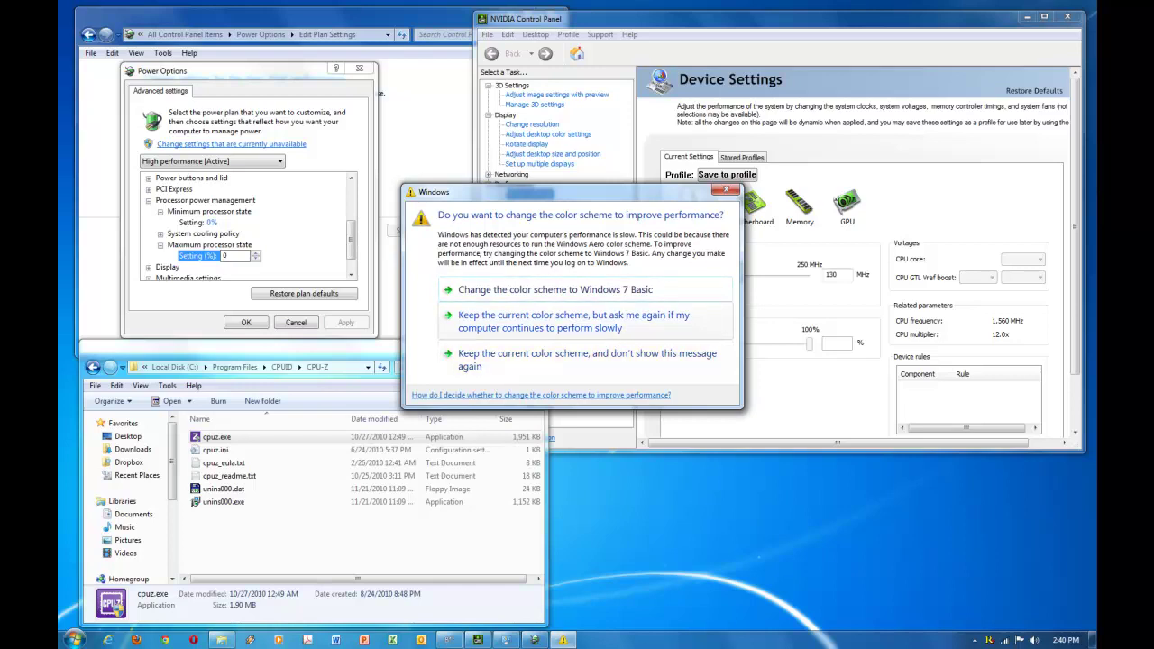
{"action": "left_click", "coordinate": [585, 321]}
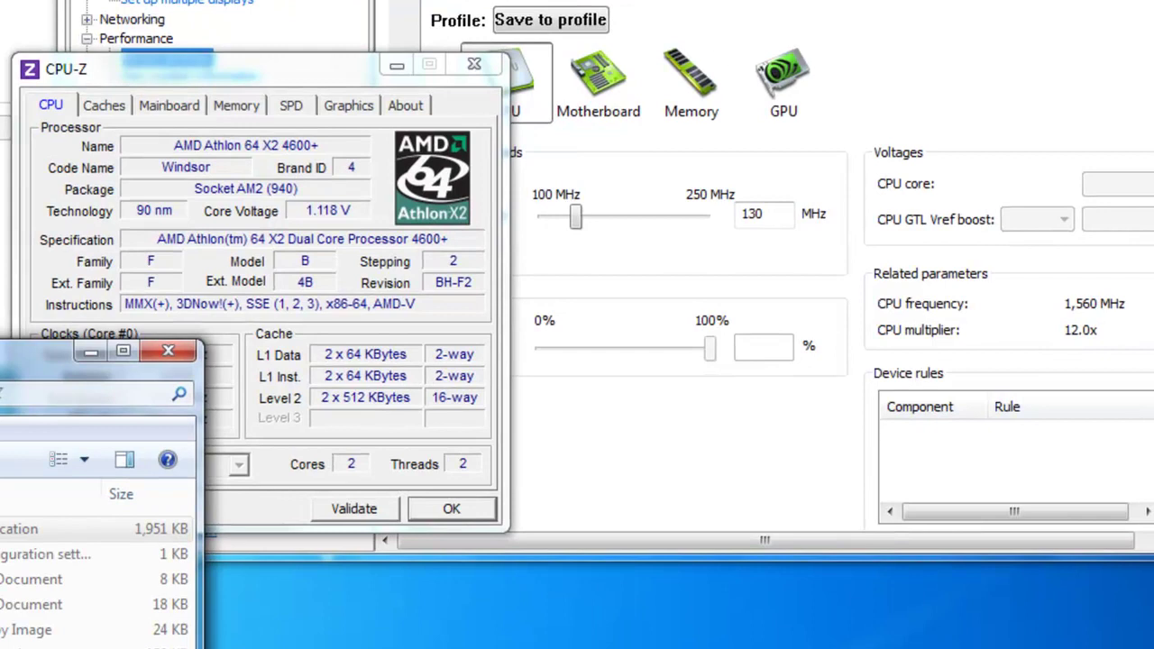
{"action": "left_click_drag", "start_coordinate": [225, 68], "coordinate": [391, 61]}
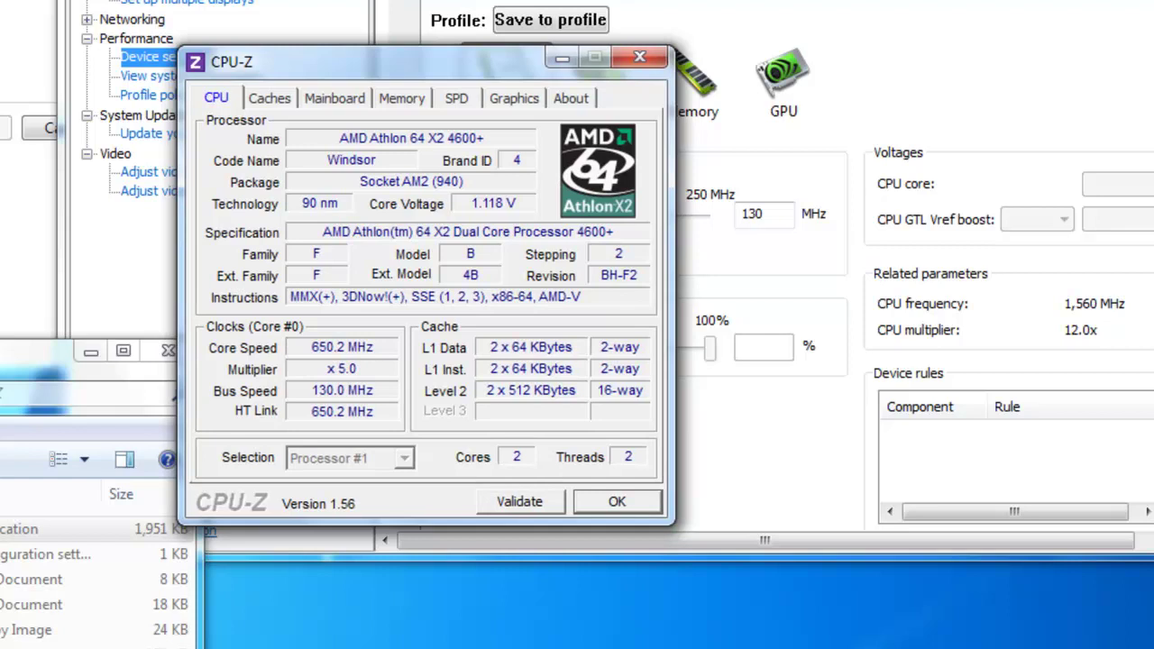